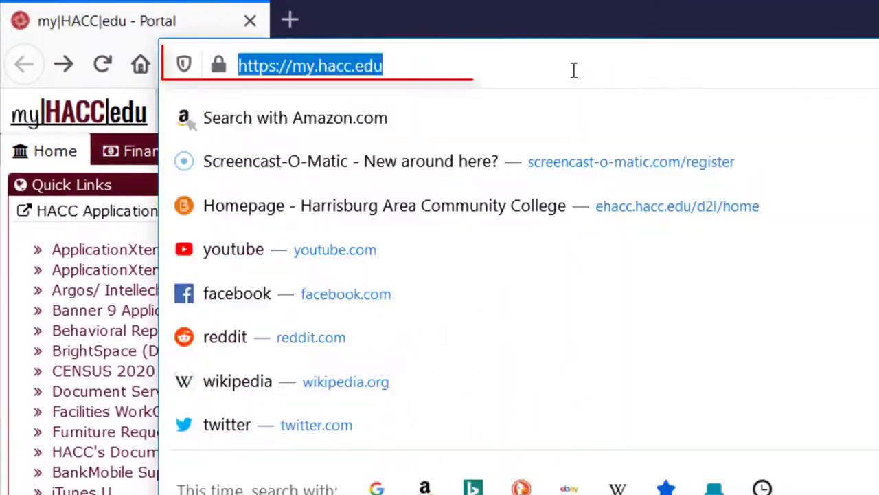
text(www)
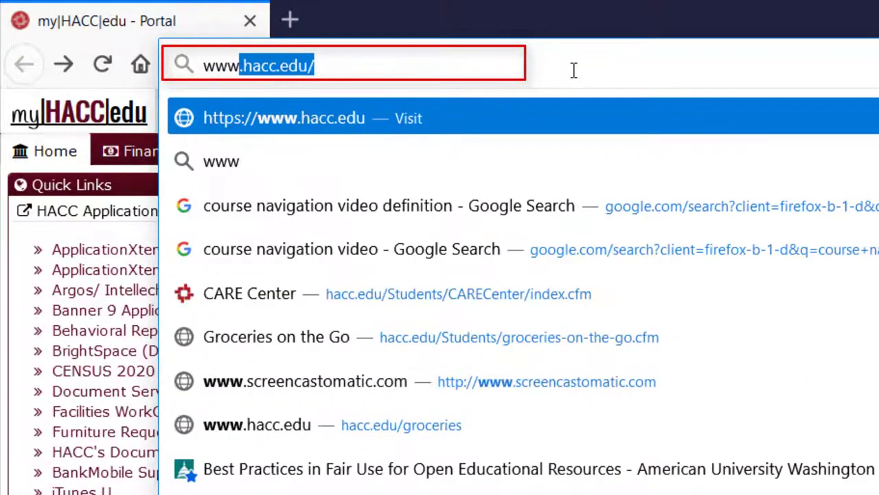
text(.scre)
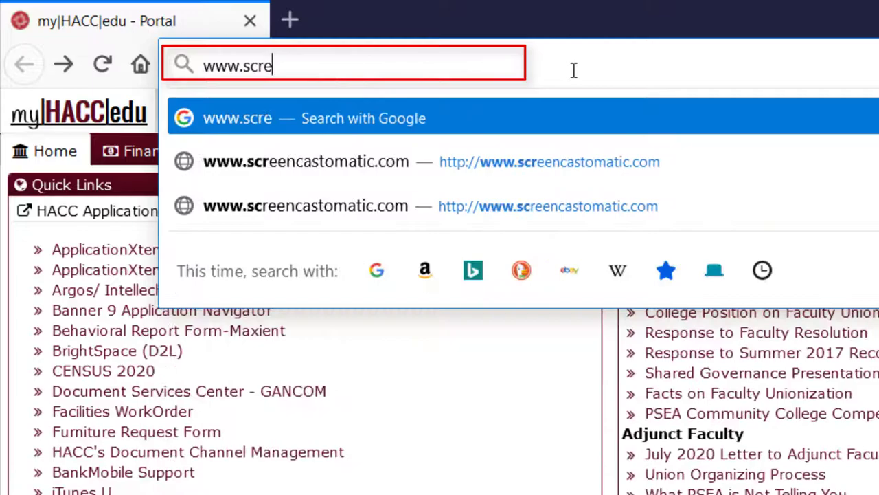
text(encasto)
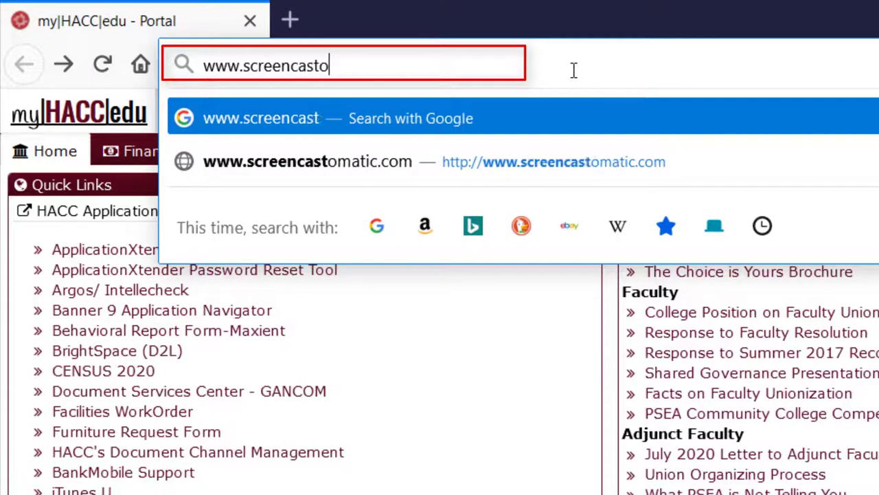
text(matic.)
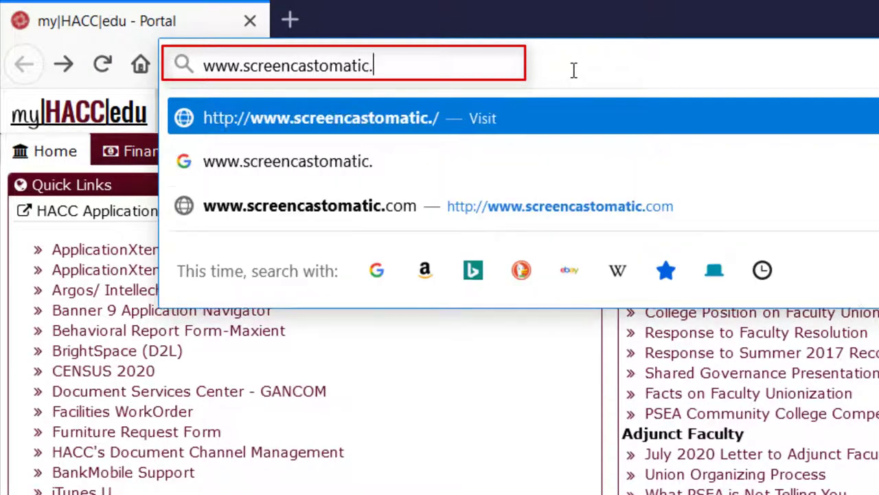
text(com)
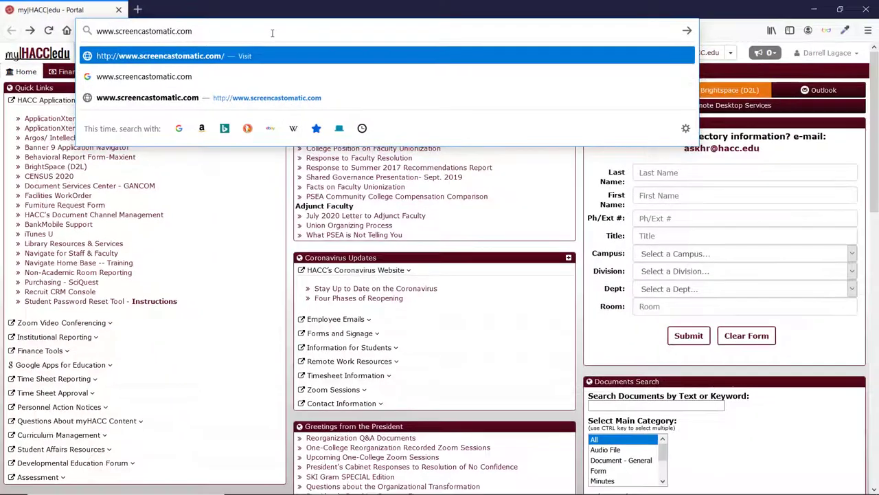
key(Return)
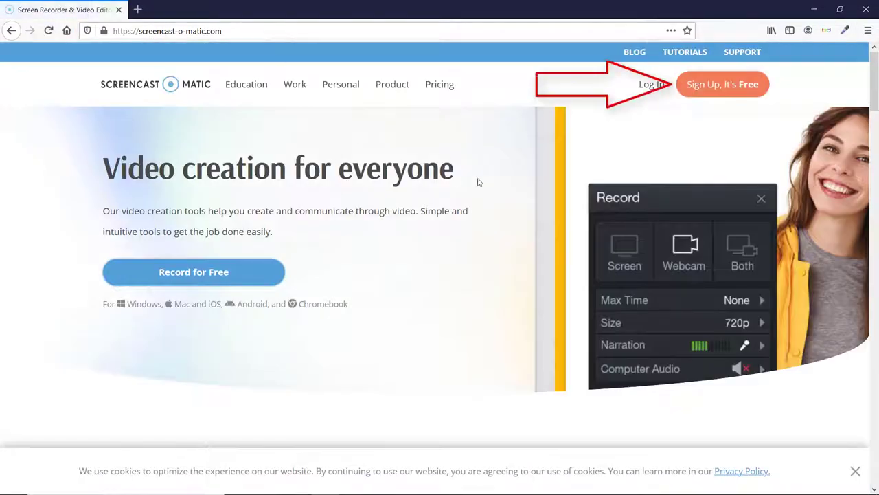
click(723, 83)
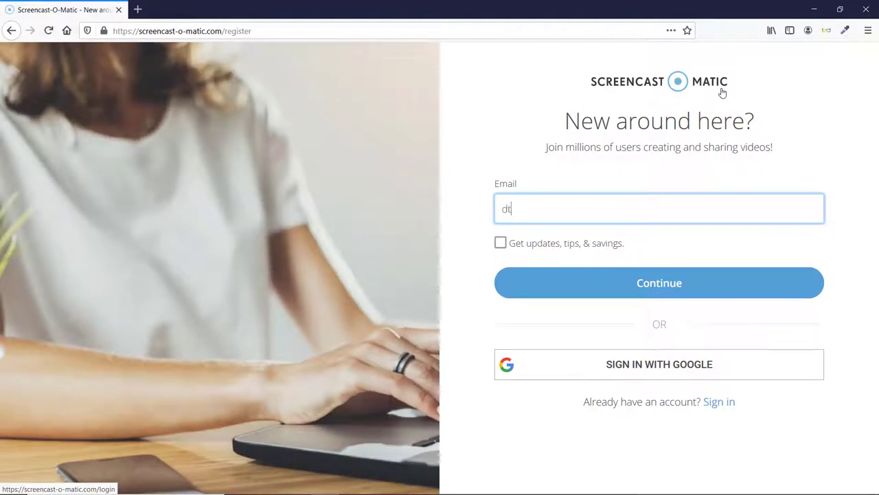
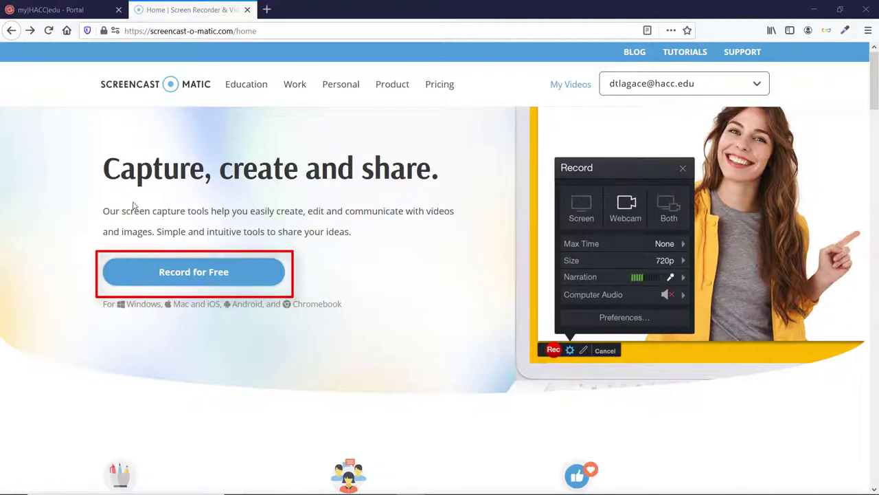
Launch the free recorder from Record for Free, always allowing Firefox to open launcher links.
click(197, 279)
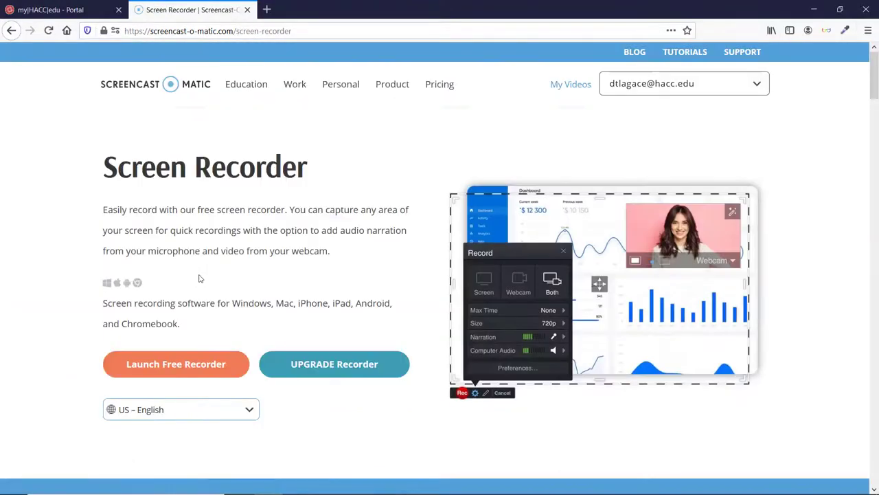
click(201, 369)
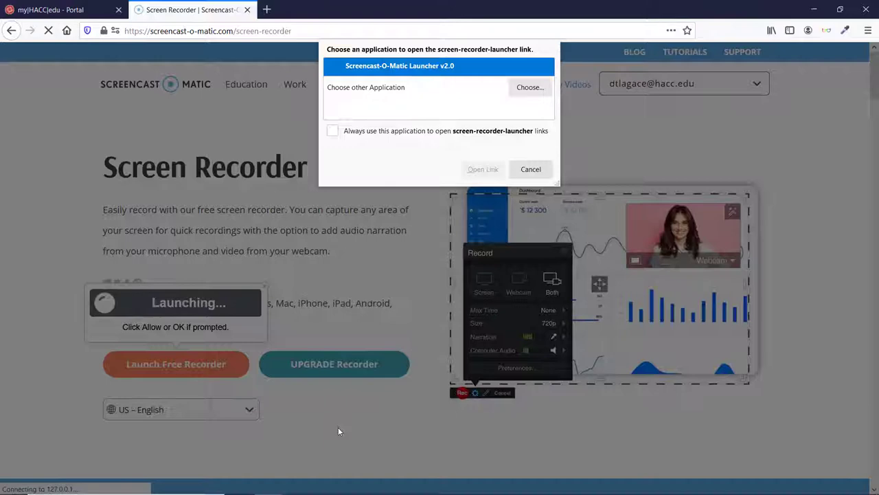
click(333, 130)
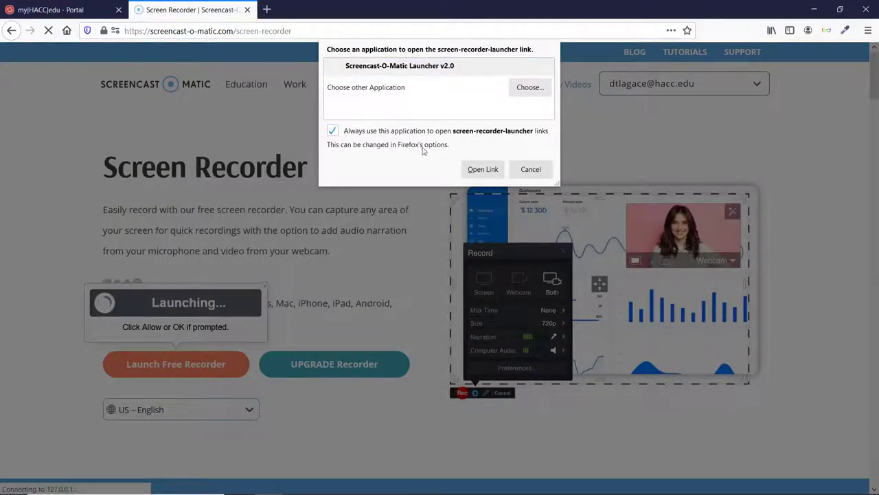
click(483, 169)
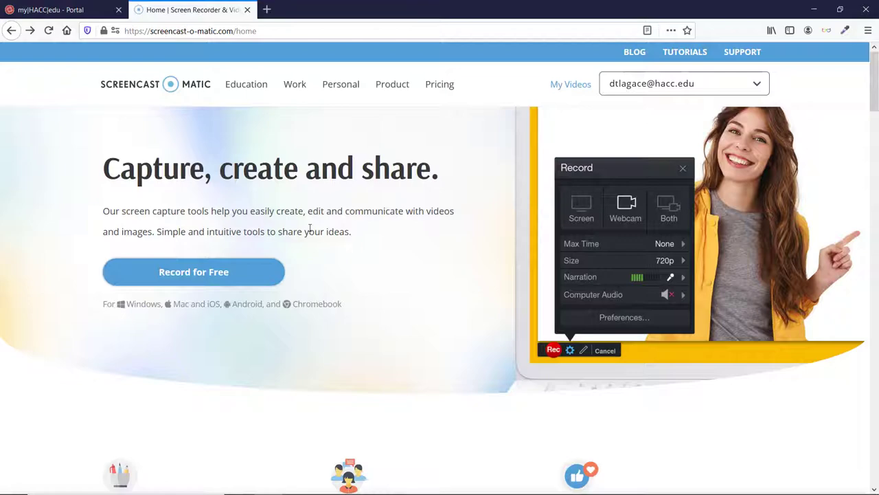
Scroll down the Screen Recorder page until the Record panel and dashed capture frame appear.
scroll(326, 296, down, 10)
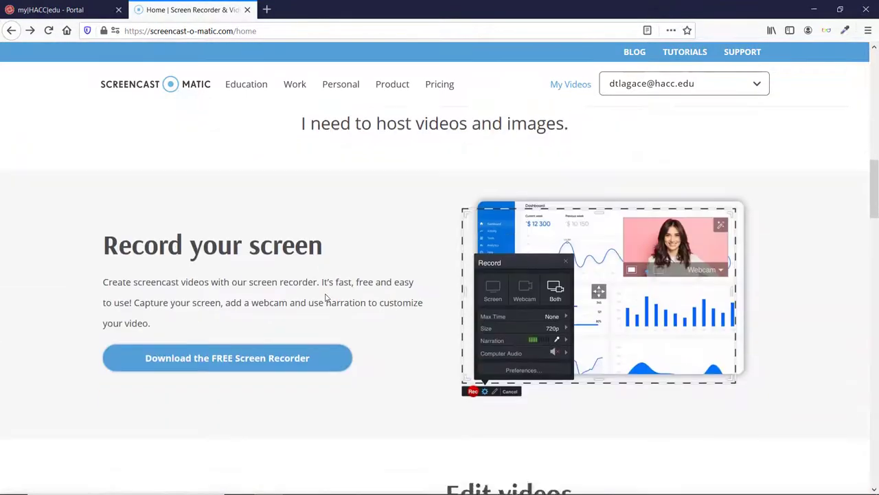
scroll(324, 299, down, 1)
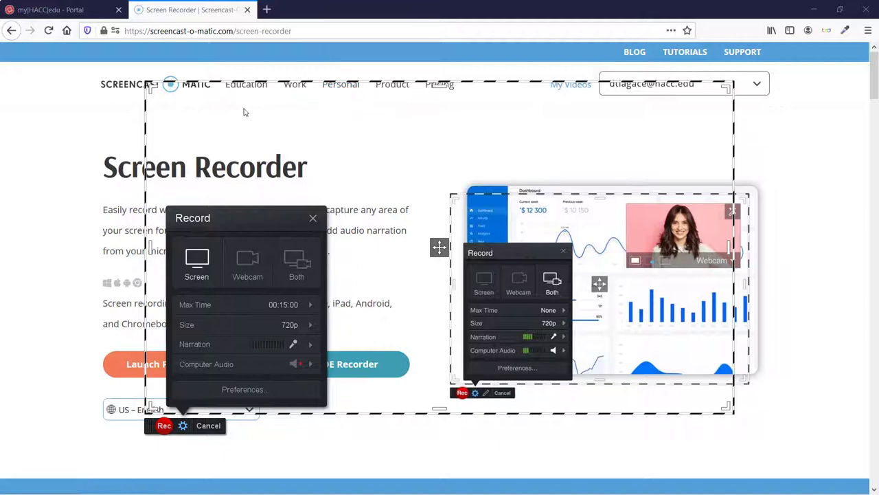
Stretch the dashed capture frame to the top-left and top-right corners, reaching 1880 x 802.
drag(151, 85, 6, 46)
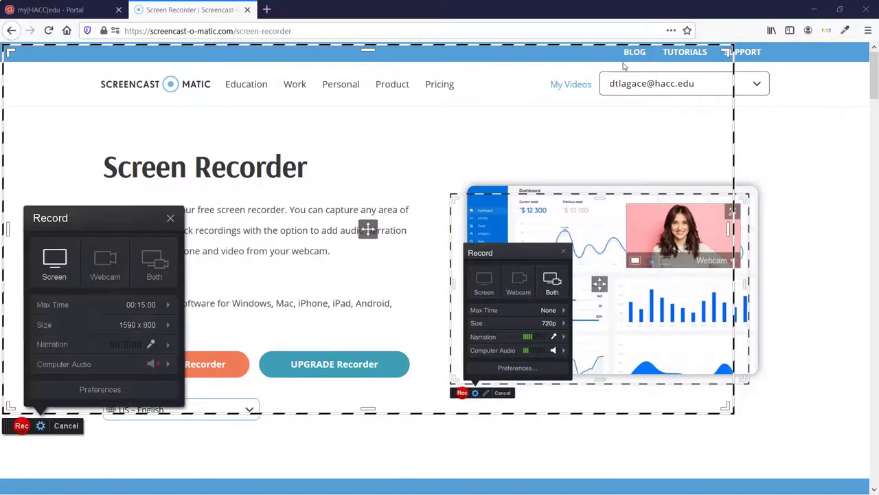
drag(731, 48, 869, 50)
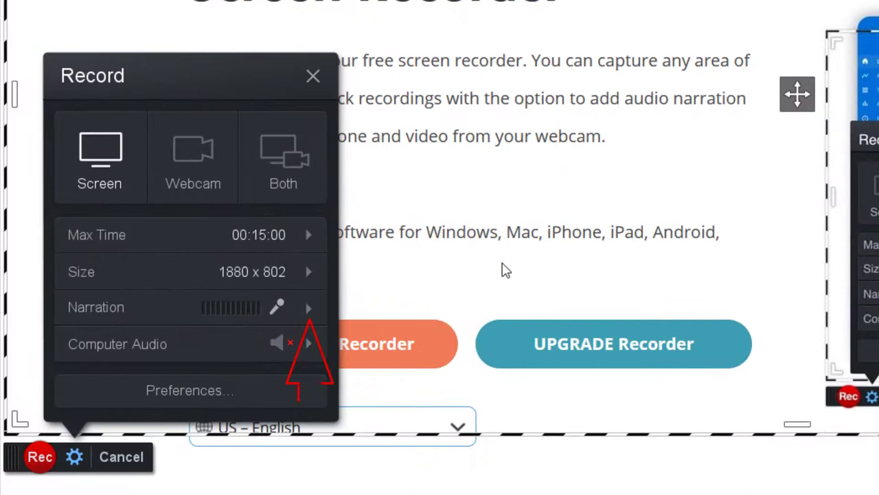
Choose Default Microphone as the narration input in the Record panel.
click(308, 311)
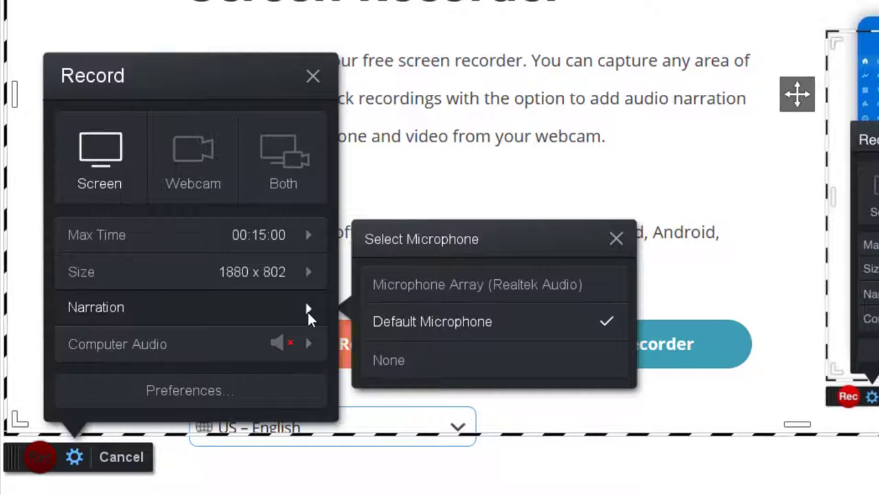
click(307, 312)
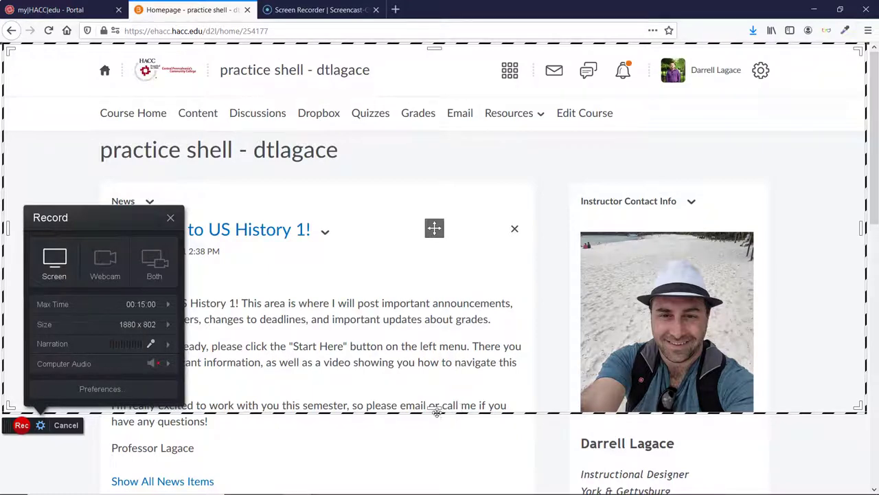
Extend the capture frame's bottom edge further down the course homepage and start recording.
drag(437, 412, 434, 454)
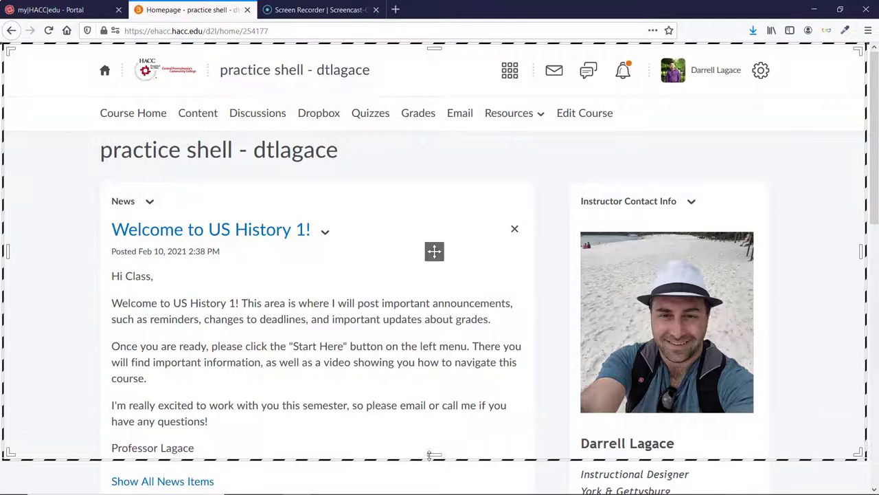
click(18, 471)
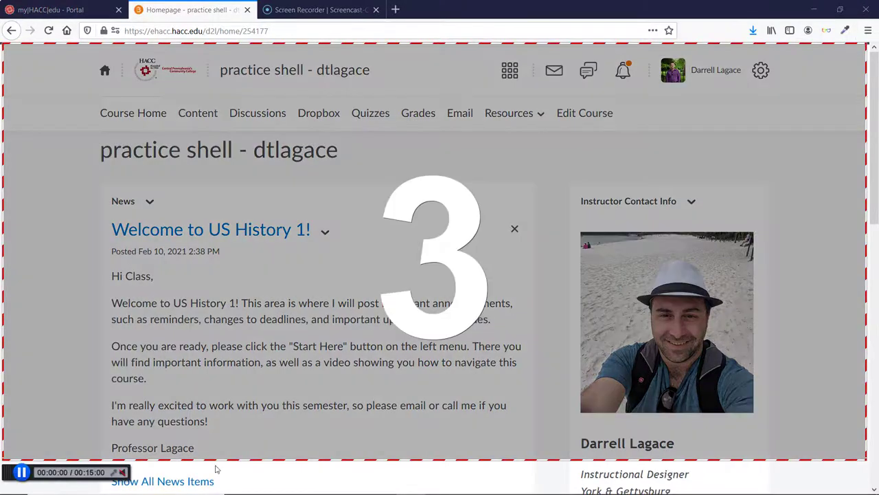
mouse_move(410, 484)
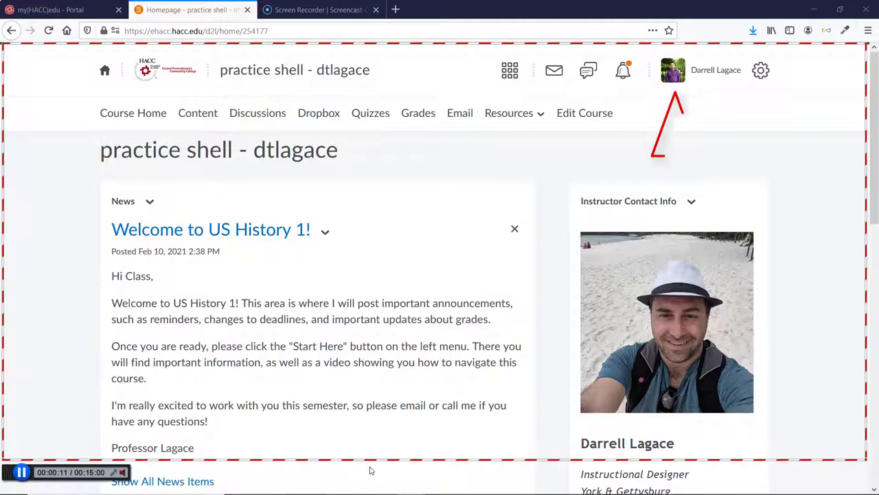
Switch the course to View as Student from the profile menu, then open Content.
click(673, 70)
click(665, 114)
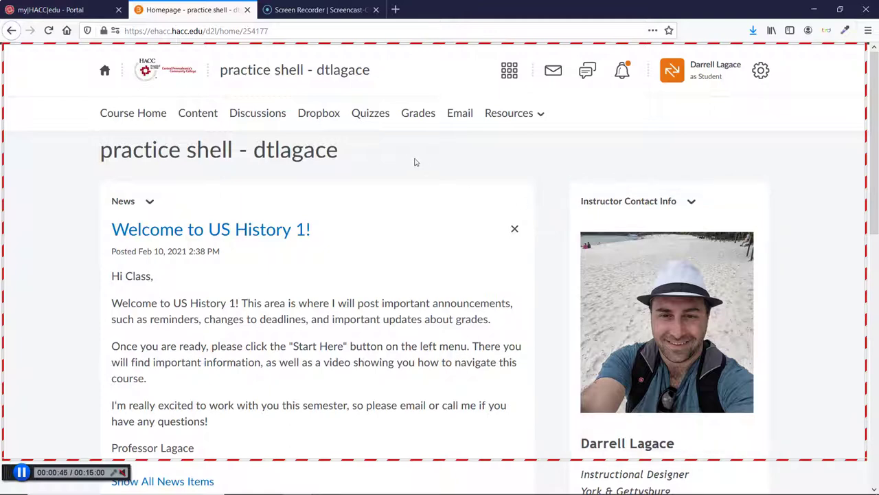
click(206, 116)
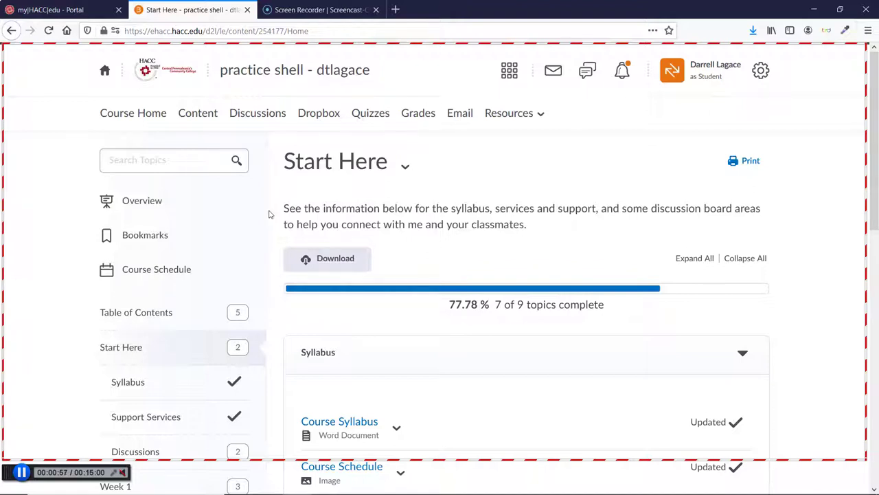
Scroll through the Start Here topics, then open Week 1 from the table of contents.
scroll(270, 214, down, 4)
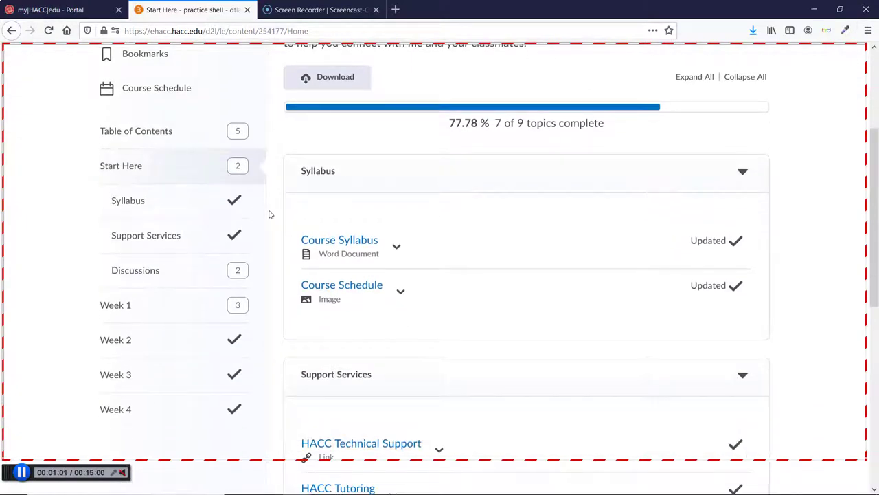
scroll(270, 214, down, 4)
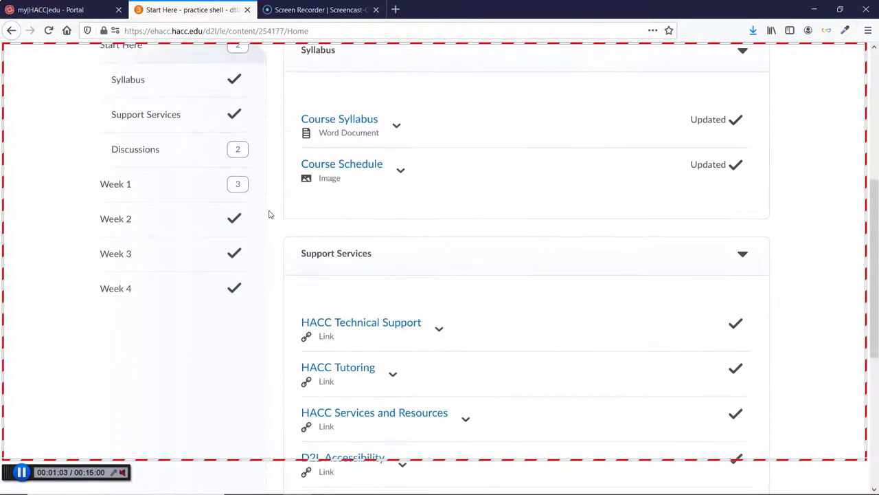
scroll(270, 214, down, 1)
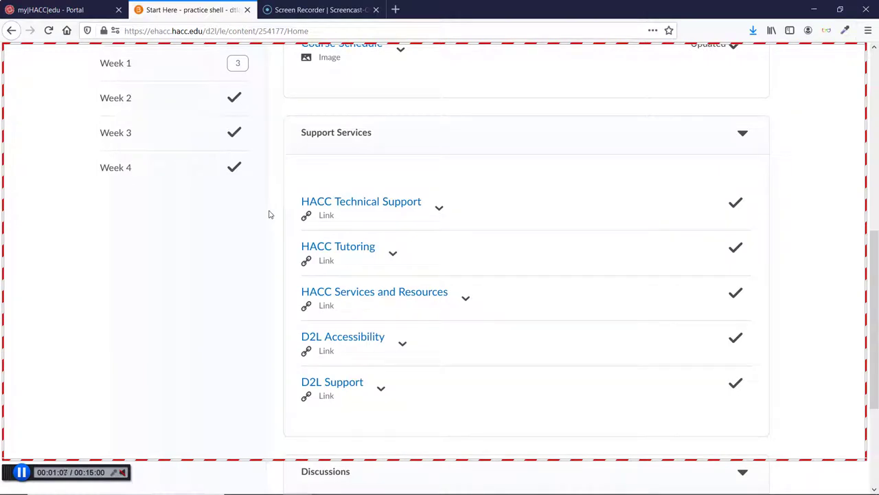
scroll(270, 214, down, 1)
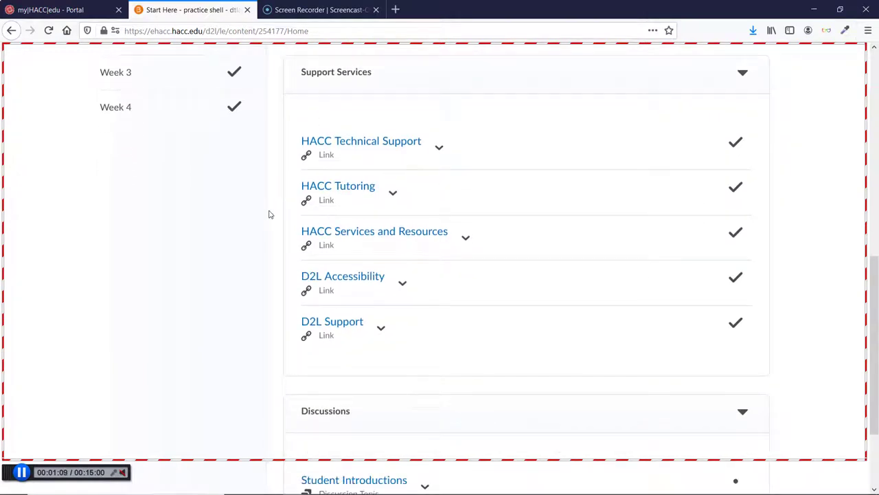
scroll(270, 215, up, 4)
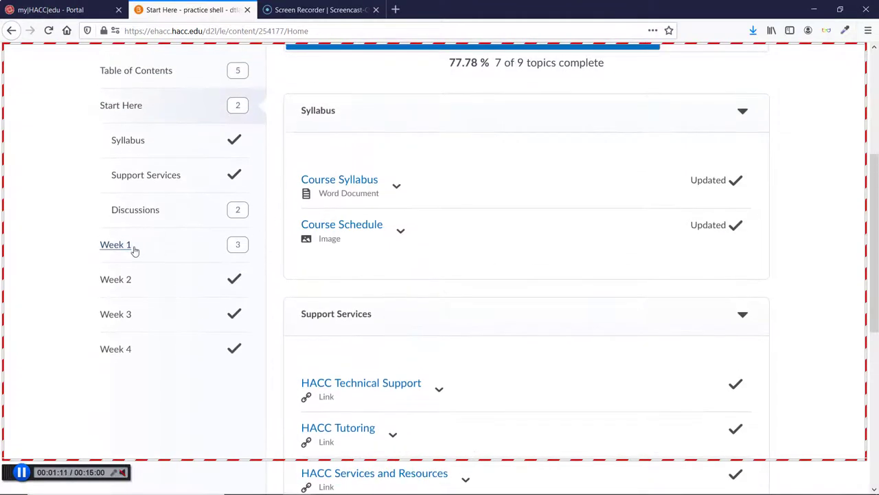
click(114, 246)
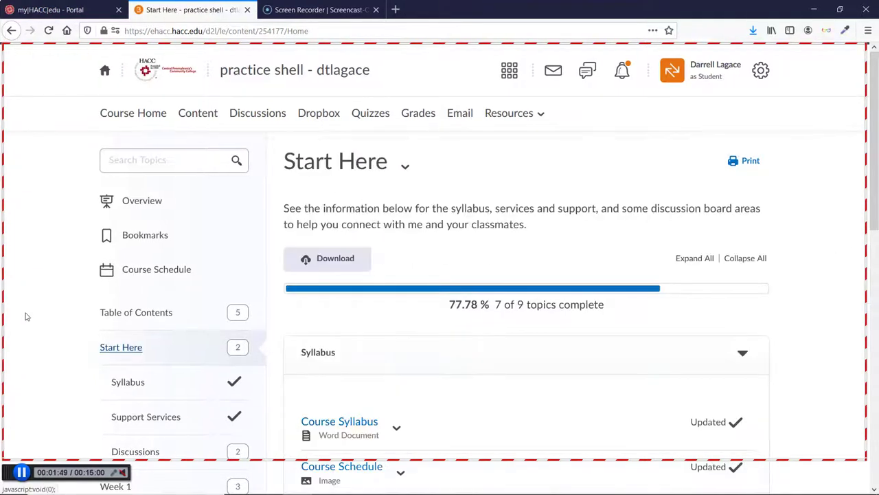
Stop the recording with Done and choose Save / Upload for the 0:07 clip.
scroll(25, 309, down, 2)
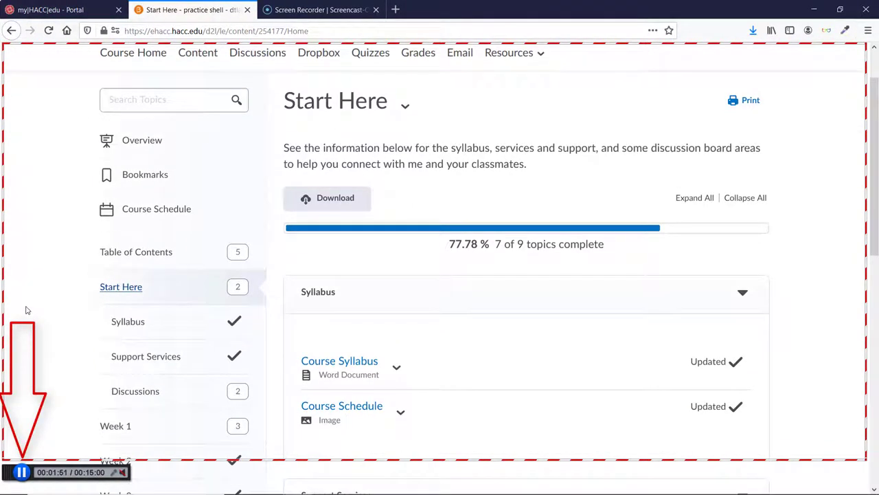
scroll(25, 309, up, 2)
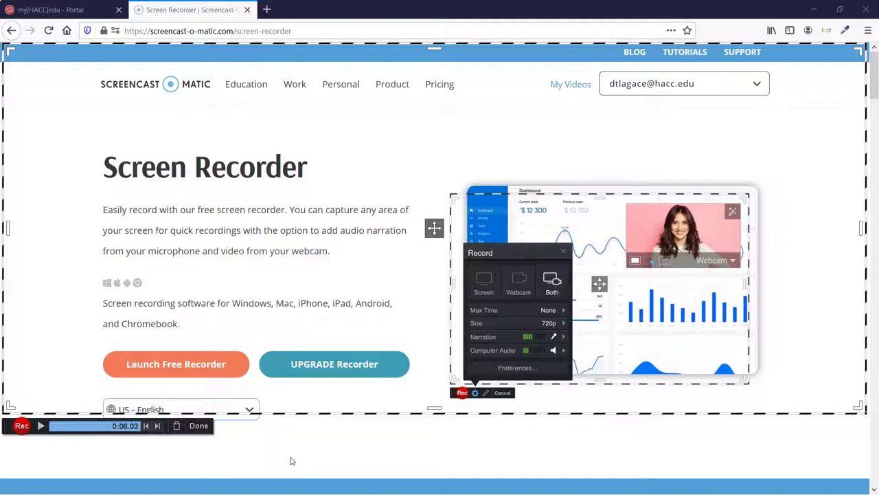
click(199, 426)
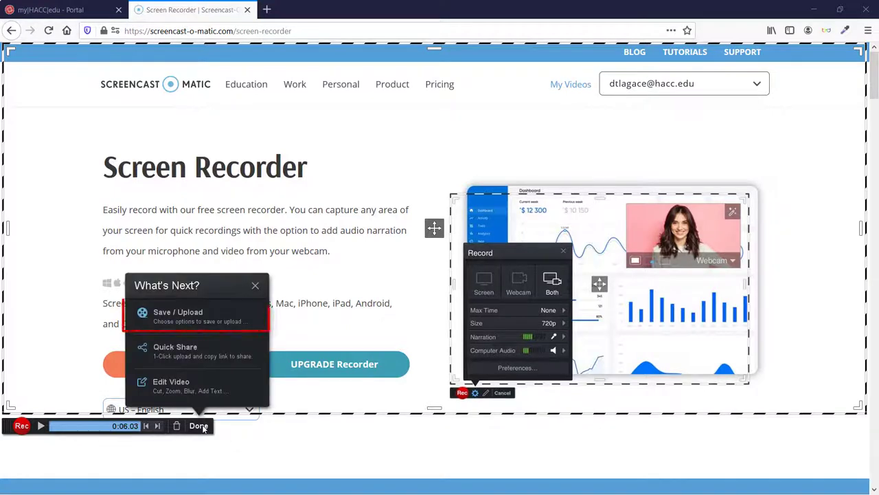
click(202, 318)
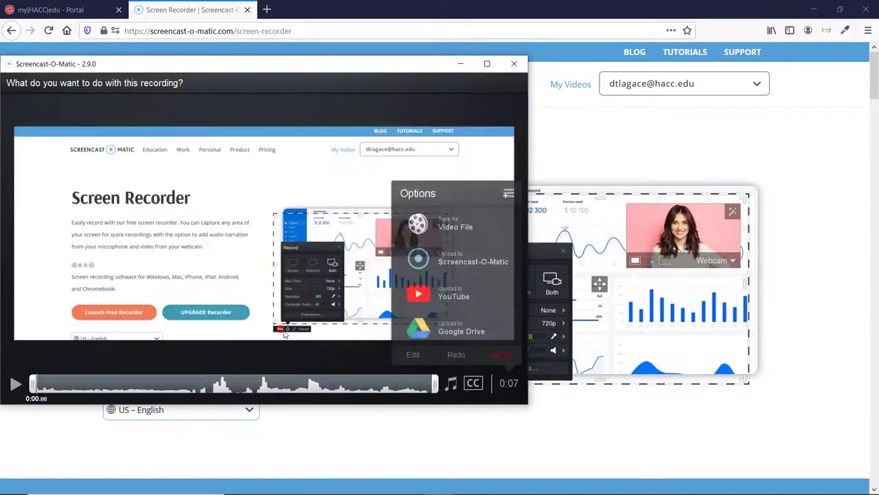